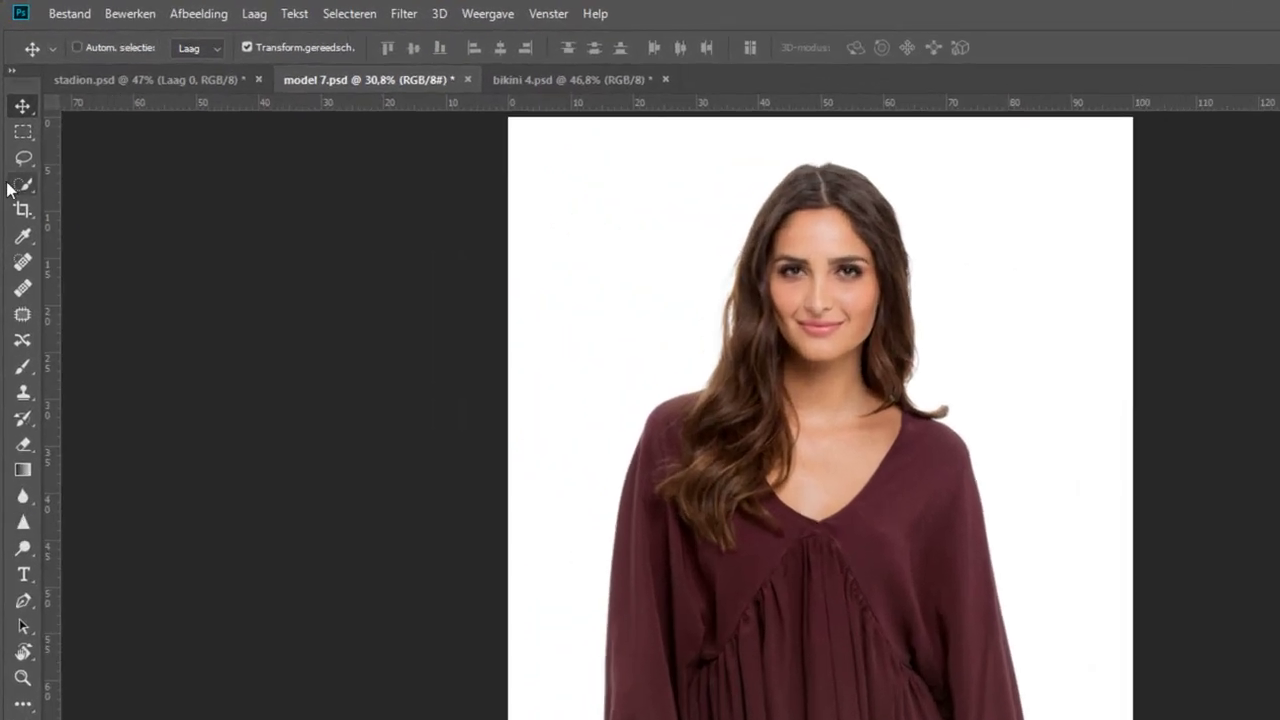
Choose the Magic Wand (Toverstaf) from the Quick Selection tool group
left_click(24, 186)
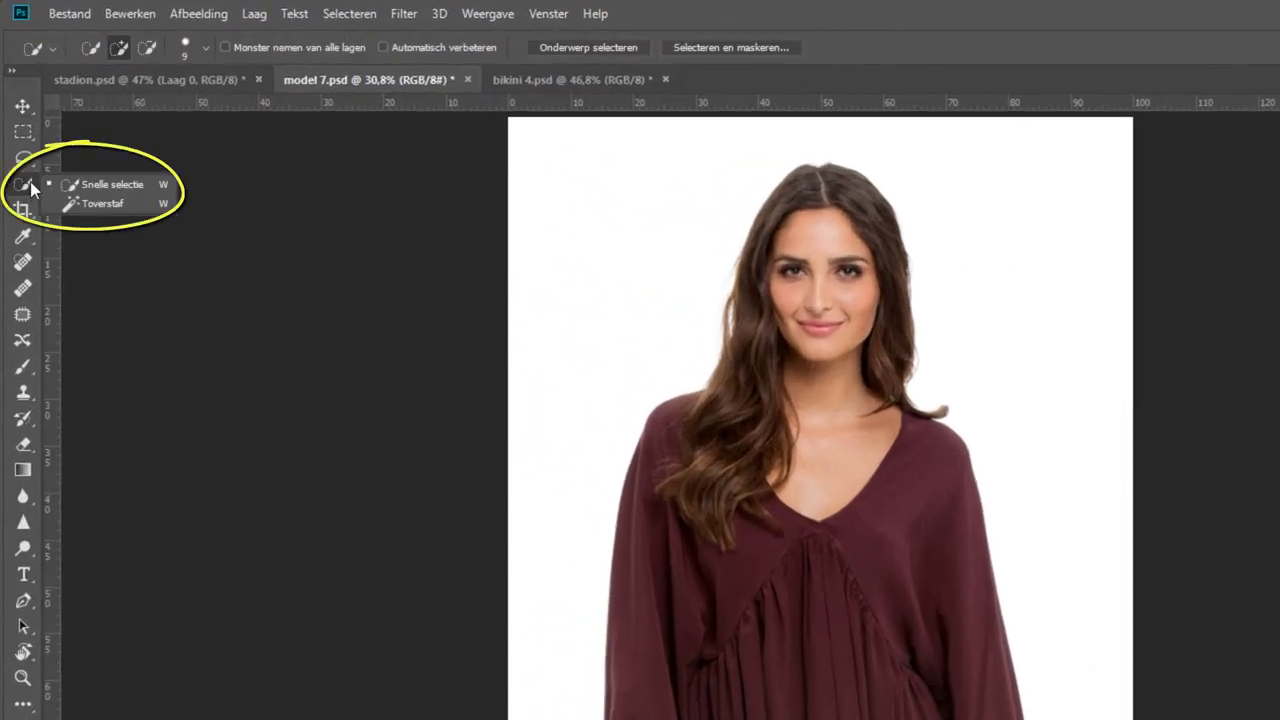
left_click(86, 185)
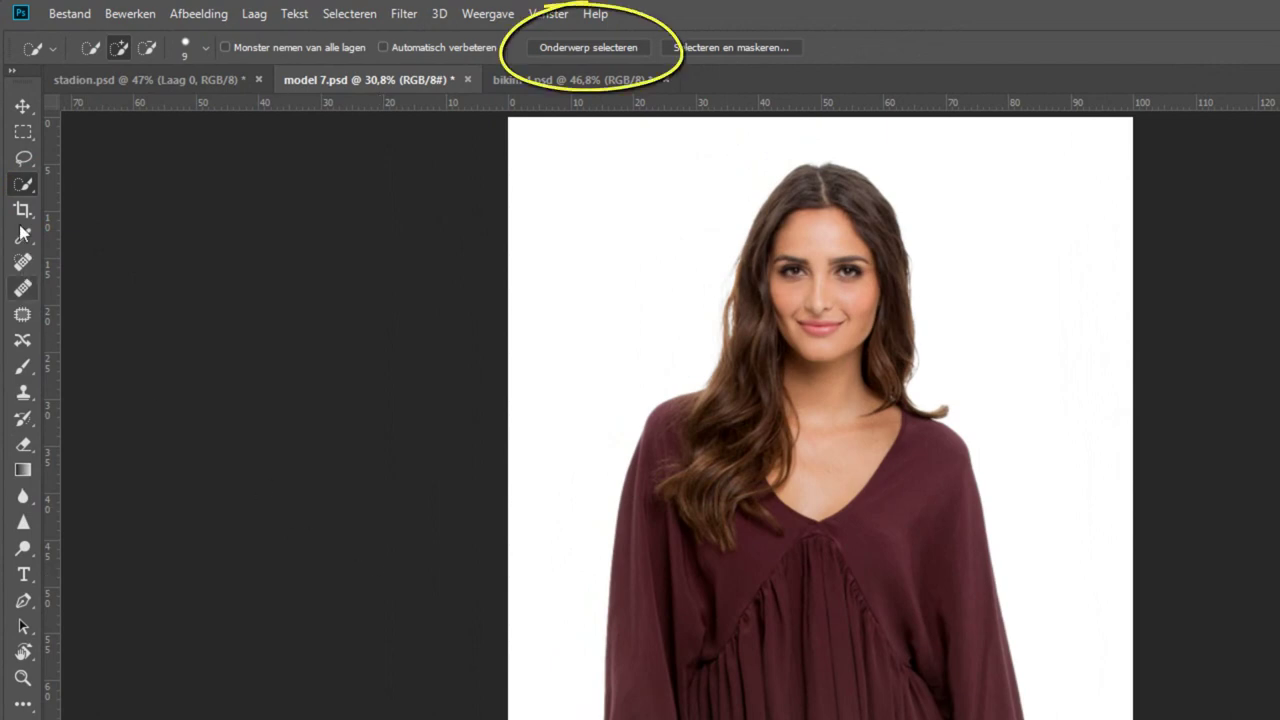
right_click(18, 190)
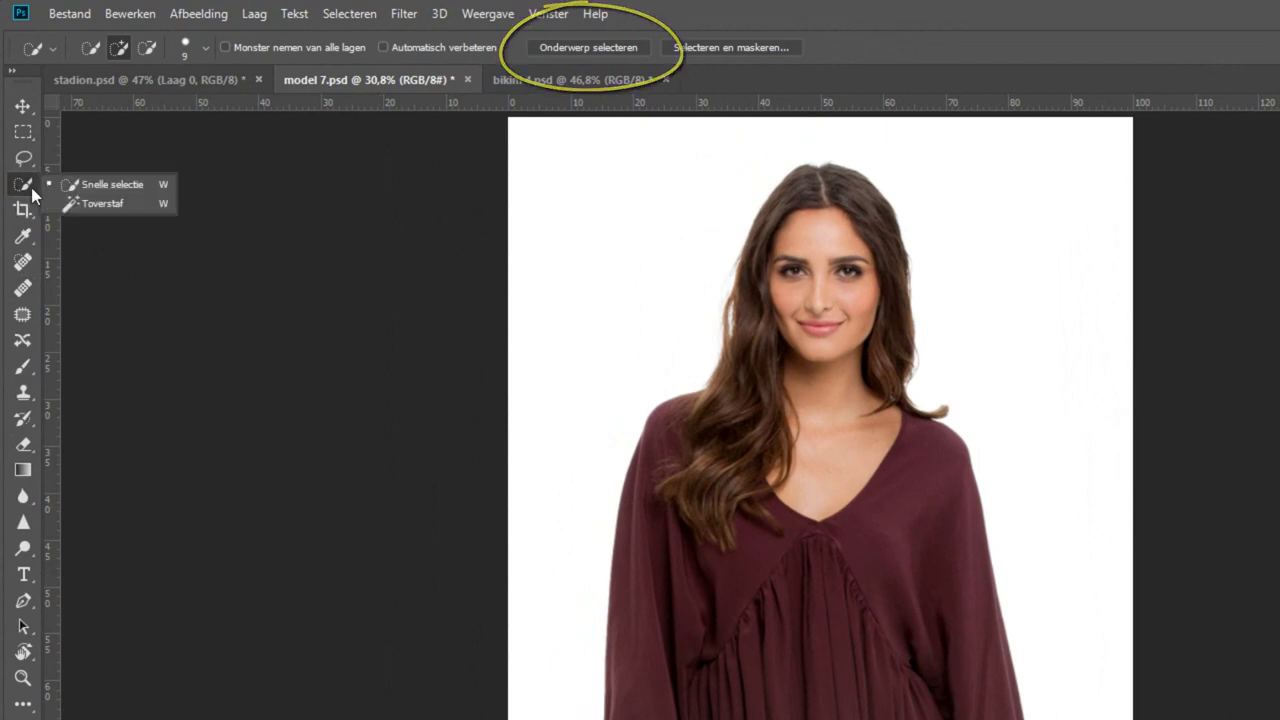
left_click(106, 203)
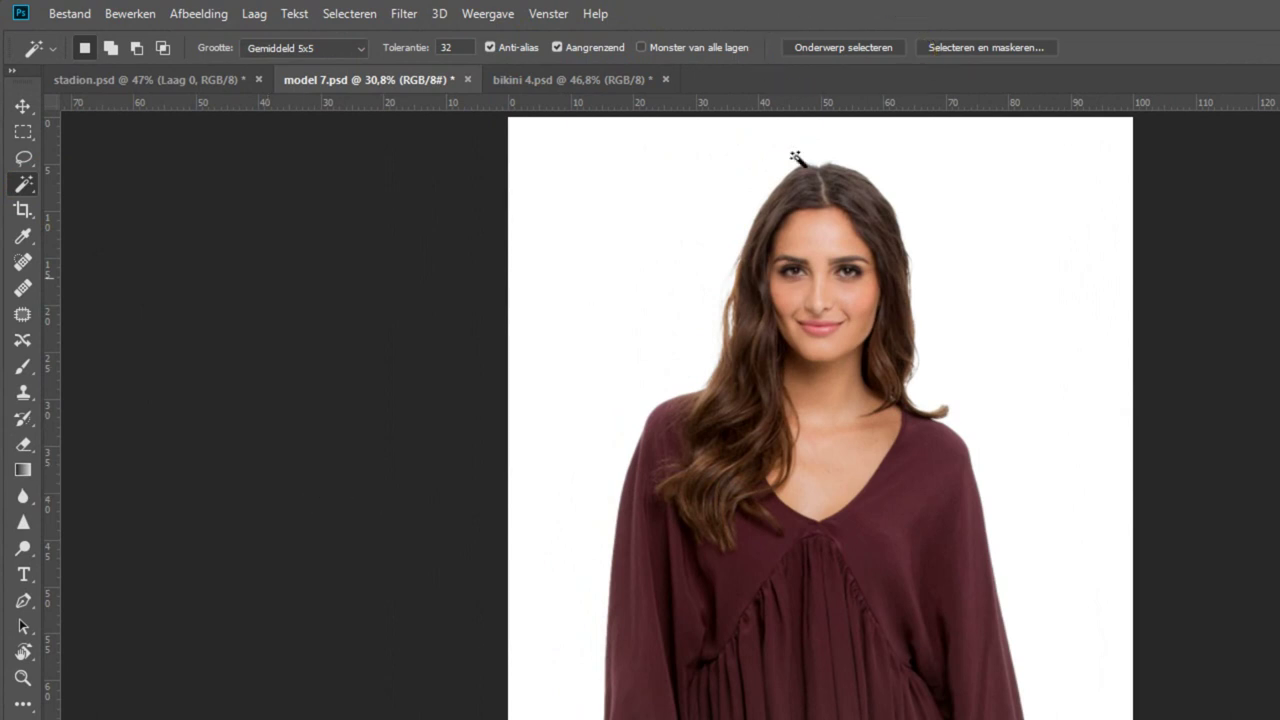
Select the model with Onderwerp selecteren, copy her to Laag 1, and hide Achtergrond
left_click(841, 45)
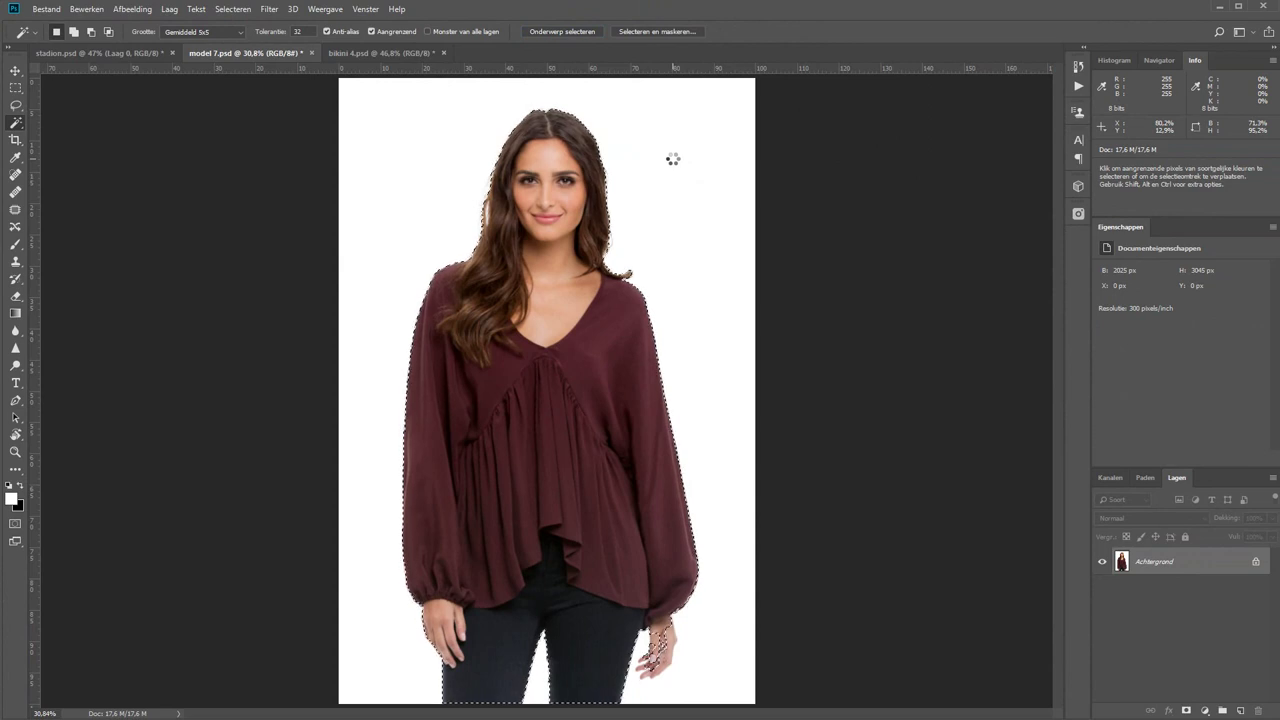
key("ctrl+j")
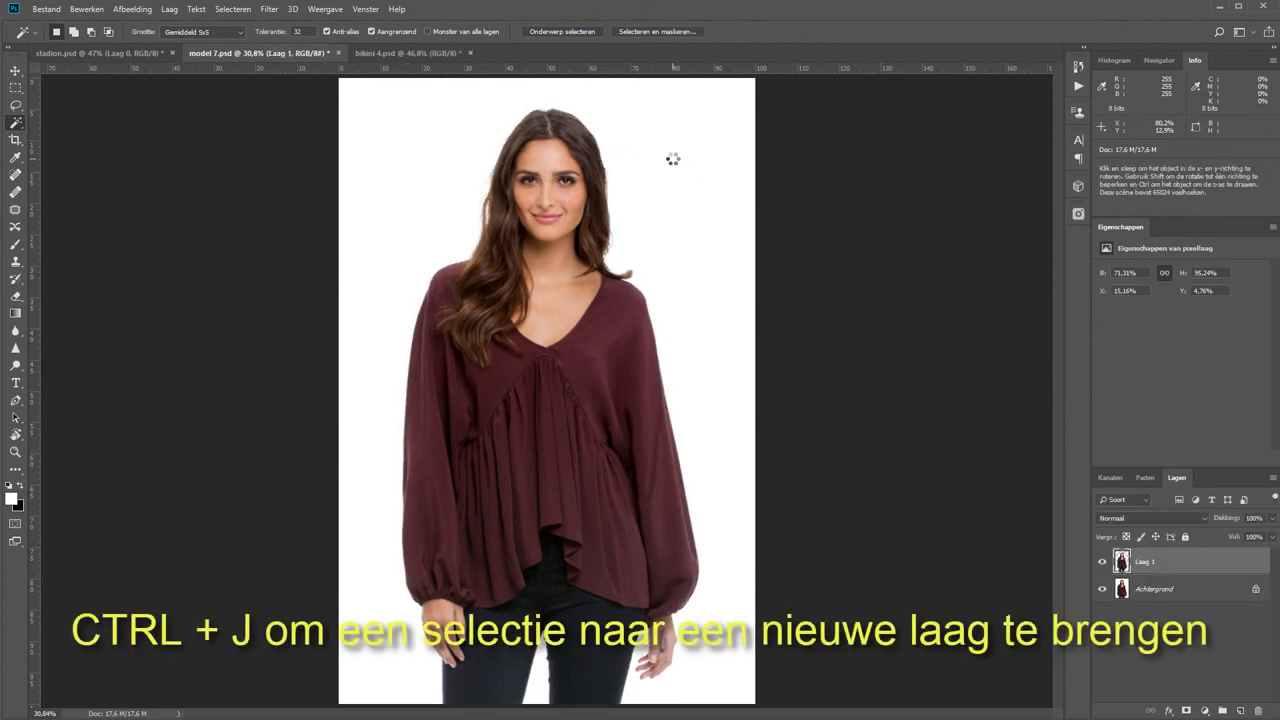
left_click(1102, 589)
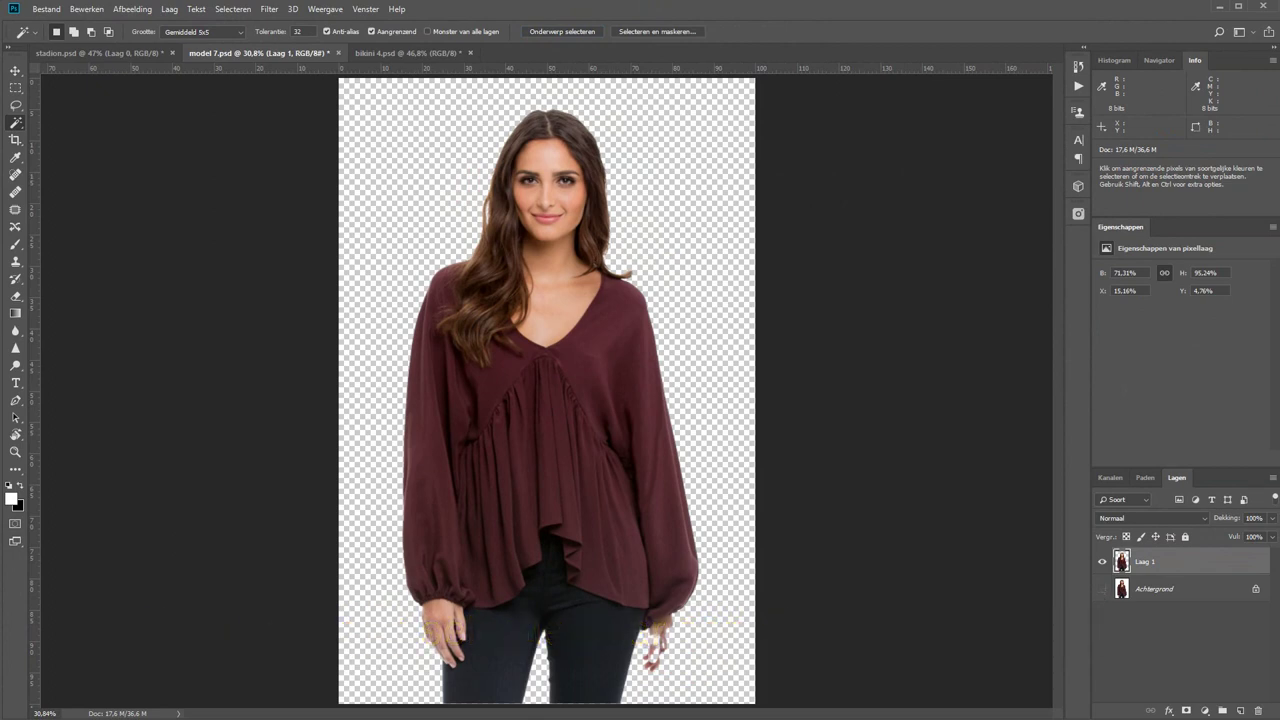
Check the cut-out edges at the hand and face up close, then switch to bikini 4.psd
key("z")
left_click_drag(608, 580, 712, 676)
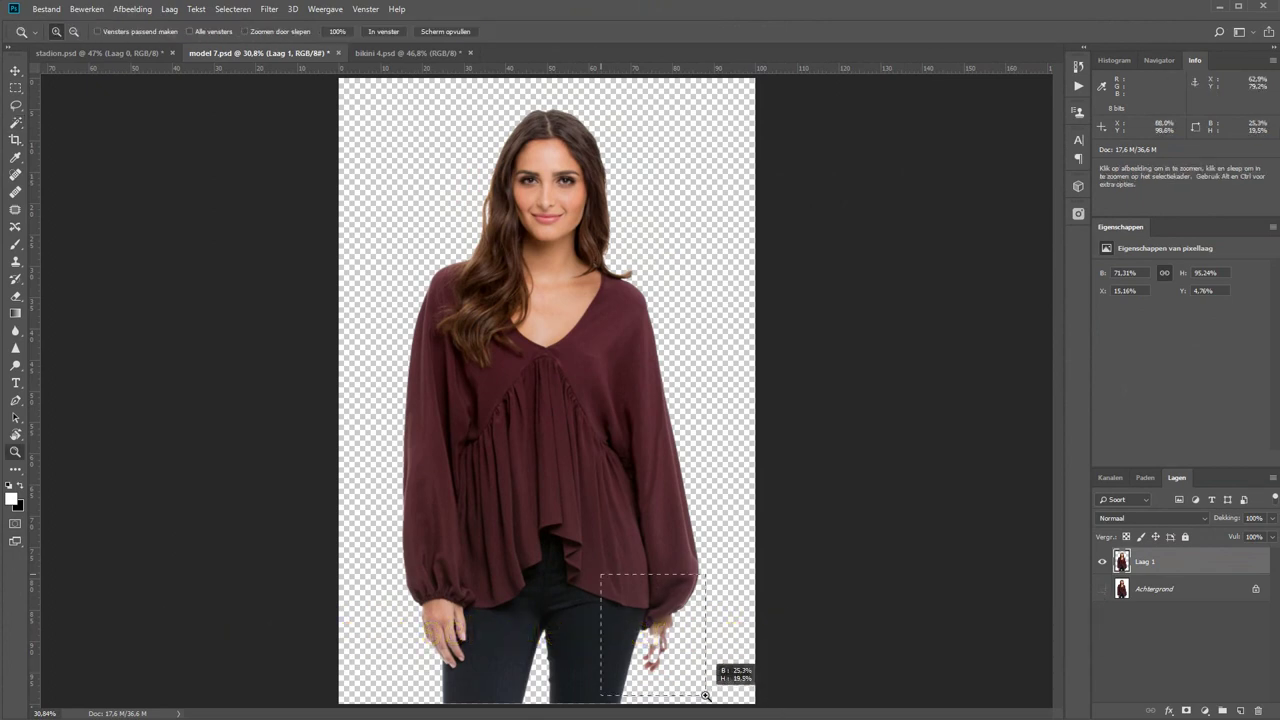
key("h")
mouse_move(380, 246)
left_mouse_down()
mouse_move(489, 175)
mouse_move(495, 185)
left_mouse_up()
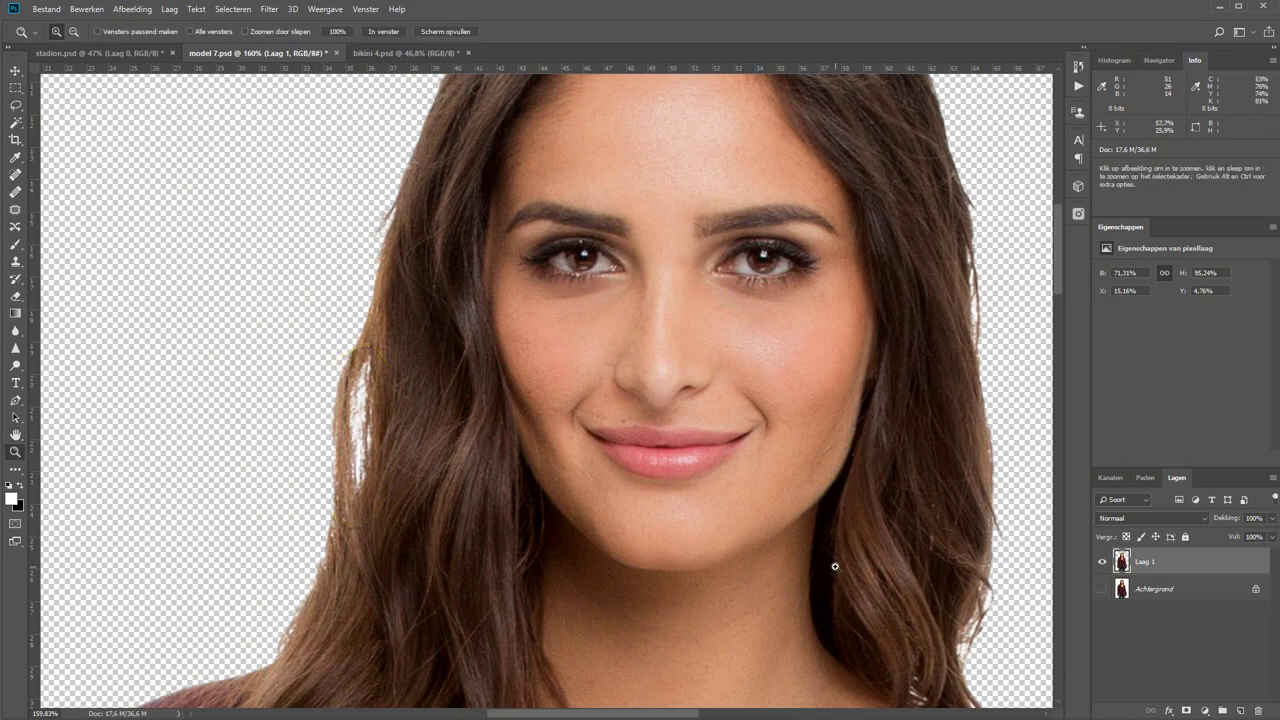
left_click(390, 31)
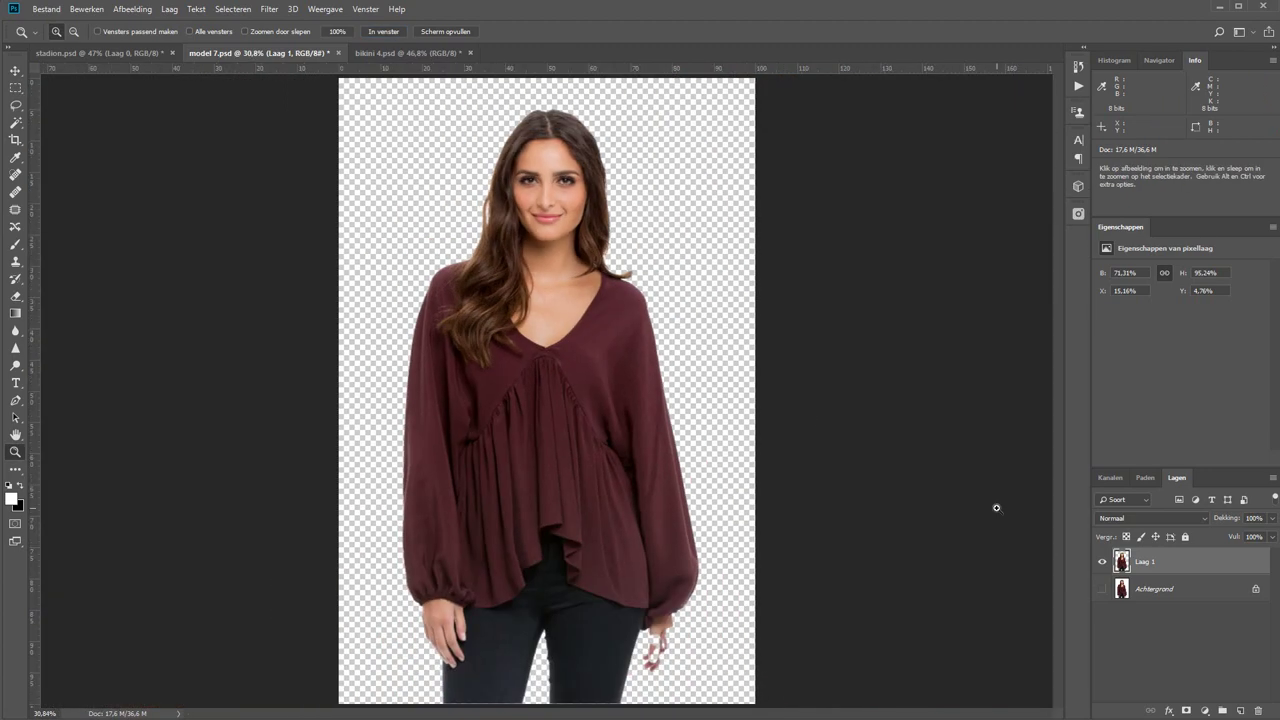
left_click(392, 52)
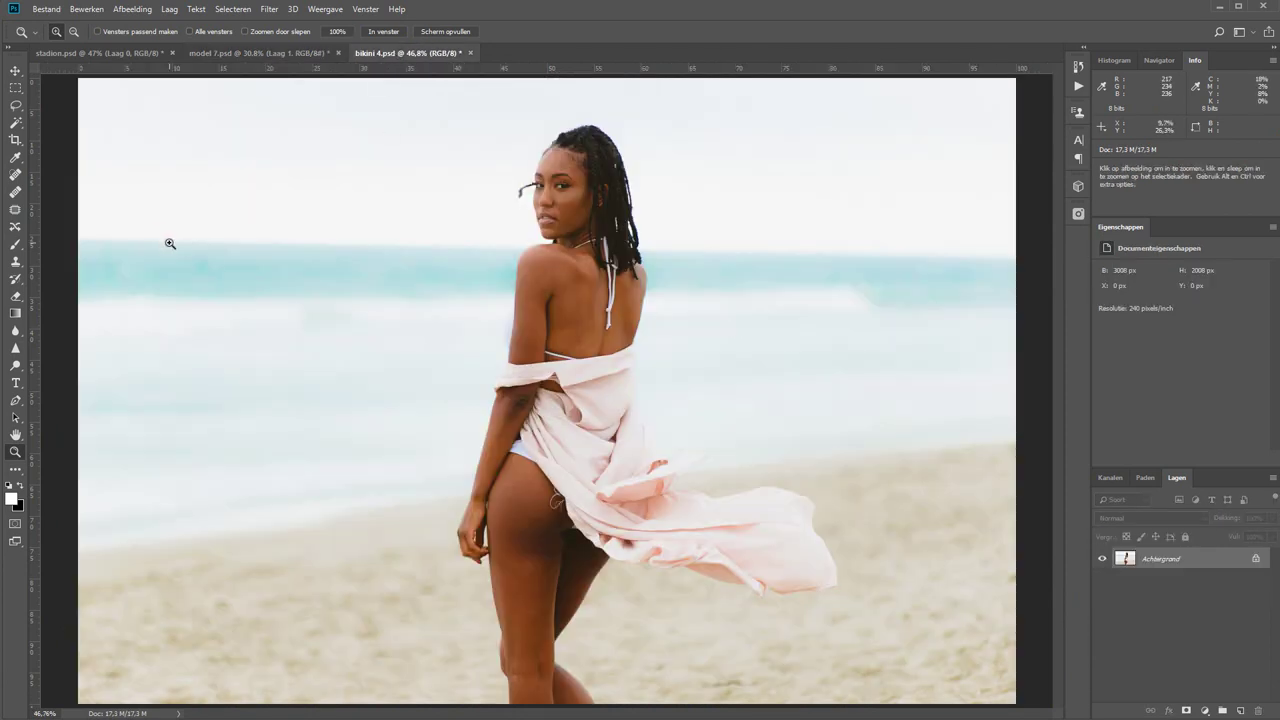
Select the beach woman with Onderwerp selecteren, copy her to Laag 1, and hide Achtergrond
key("w")
left_click(560, 31)
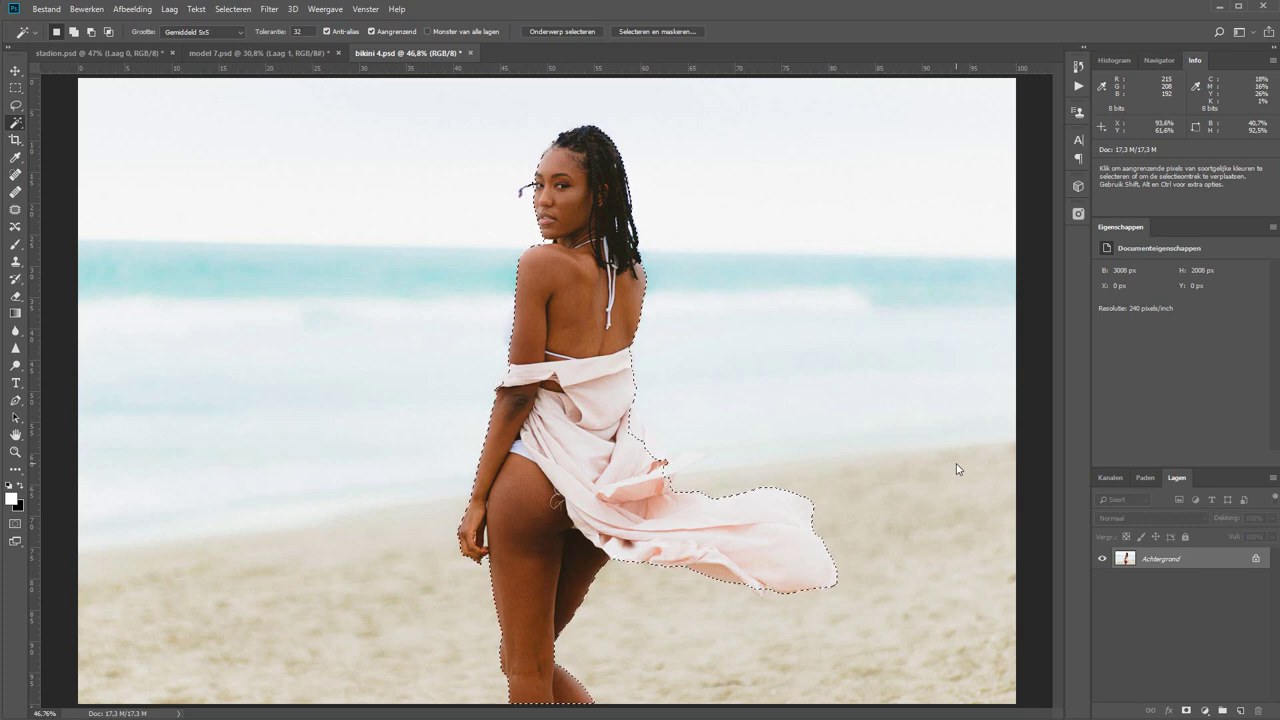
key("ctrl+j")
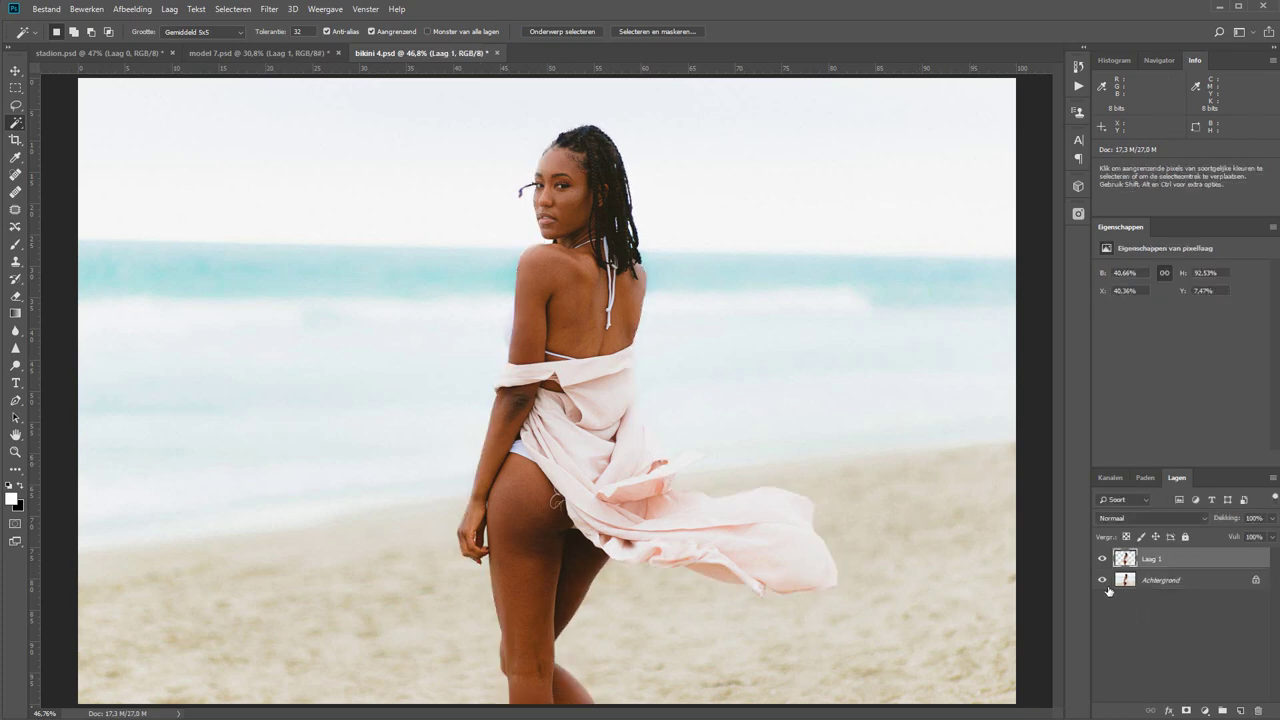
left_click(1103, 580)
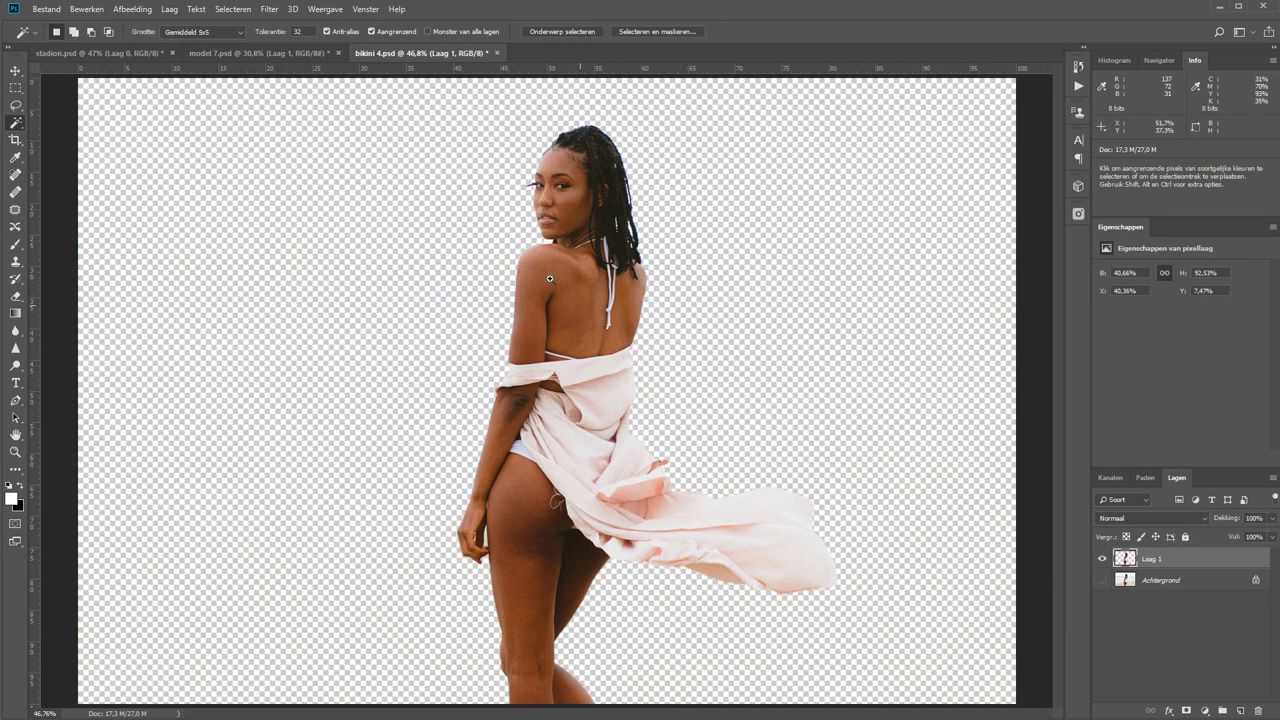
key("z")
left_click_drag(443, 343, 686, 109)
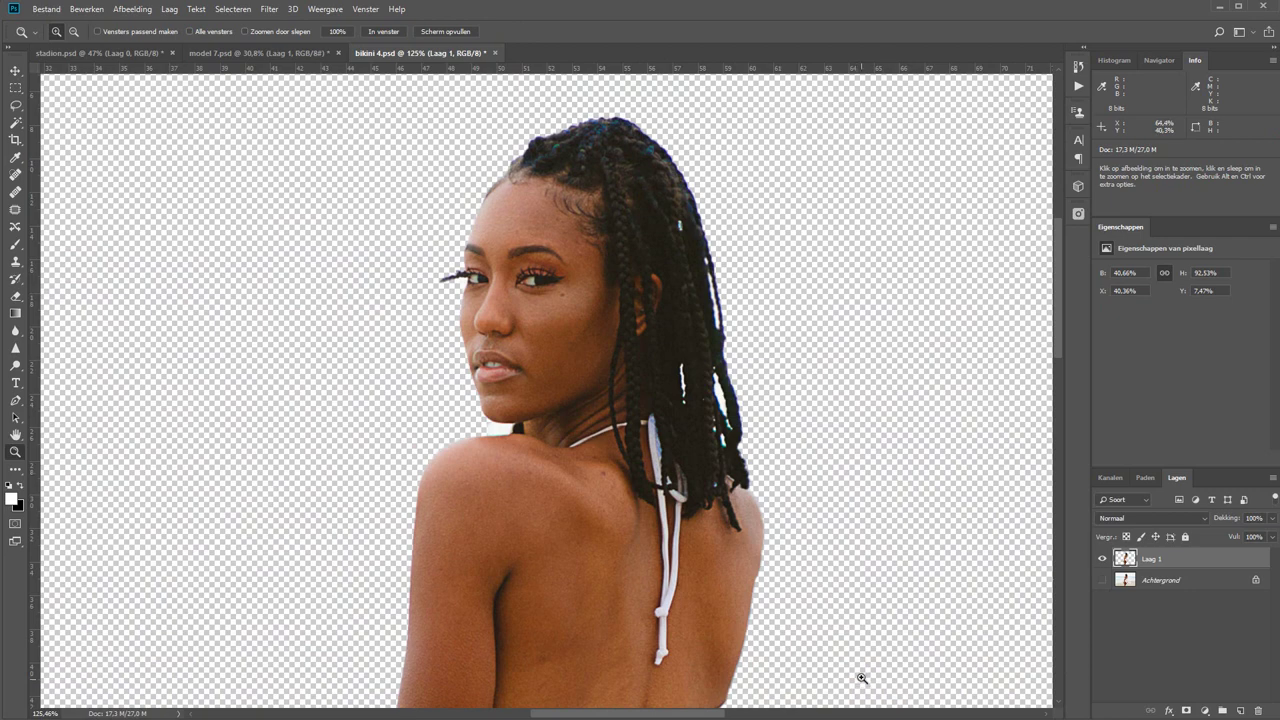
key("space")
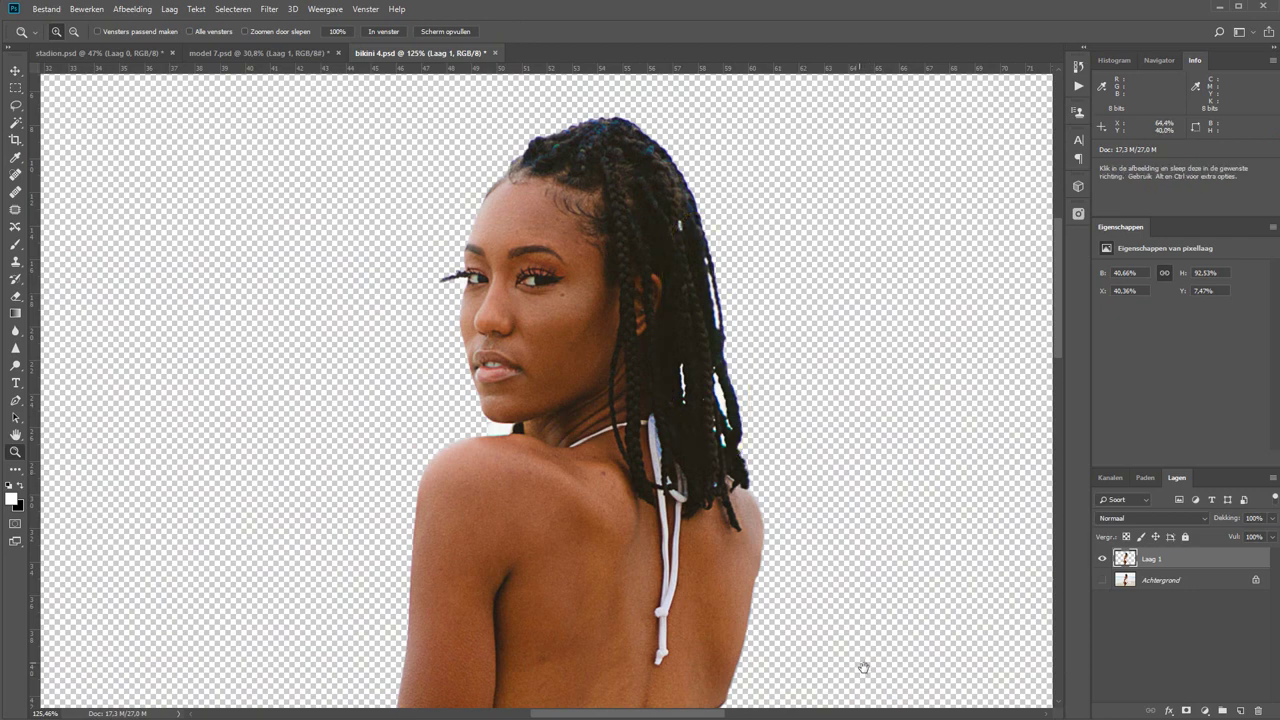
left_click_drag(878, 670, 653, 176)
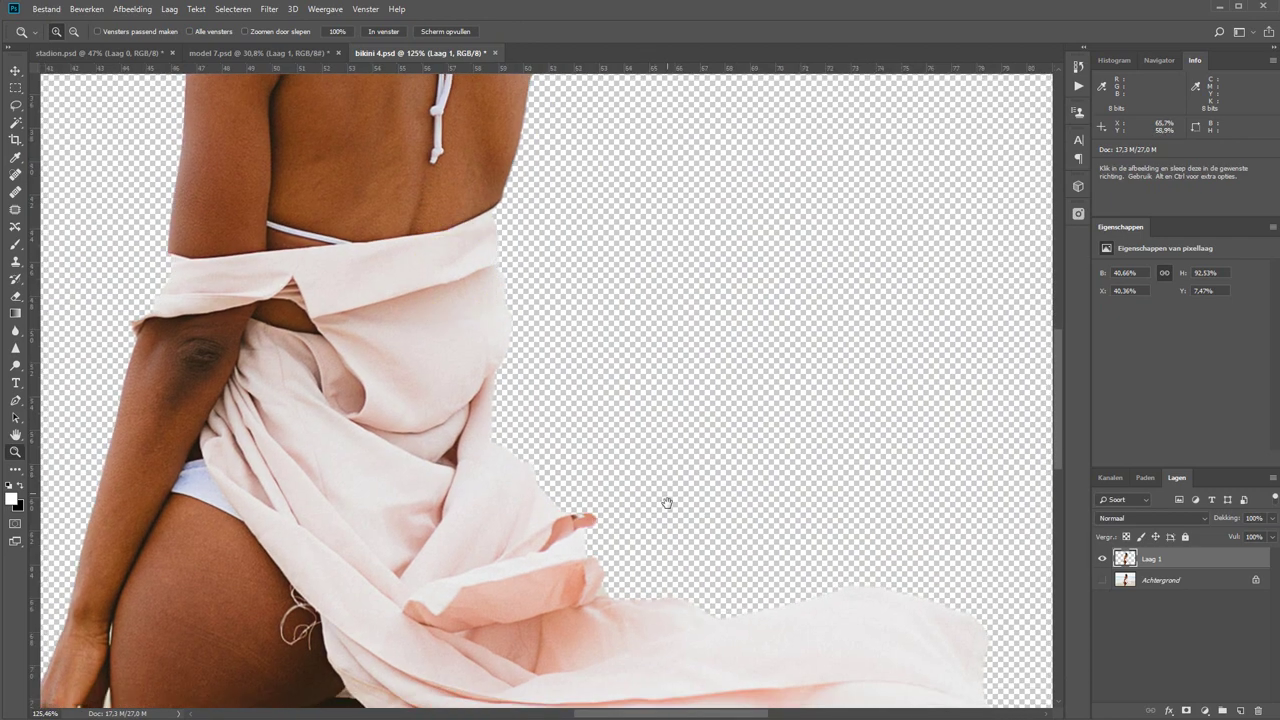
mouse_move(663, 503)
left_mouse_down()
mouse_move(663, 168)
mouse_move(494, 543)
left_mouse_up()
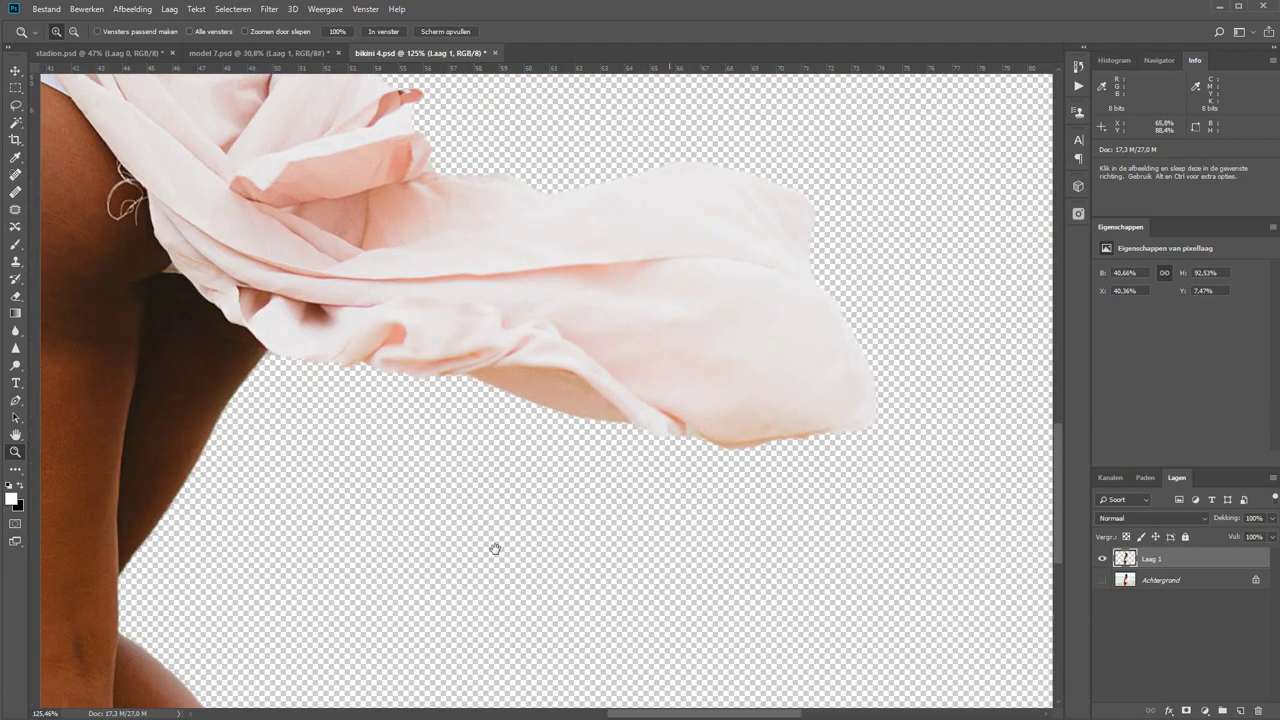
left_click(383, 31)
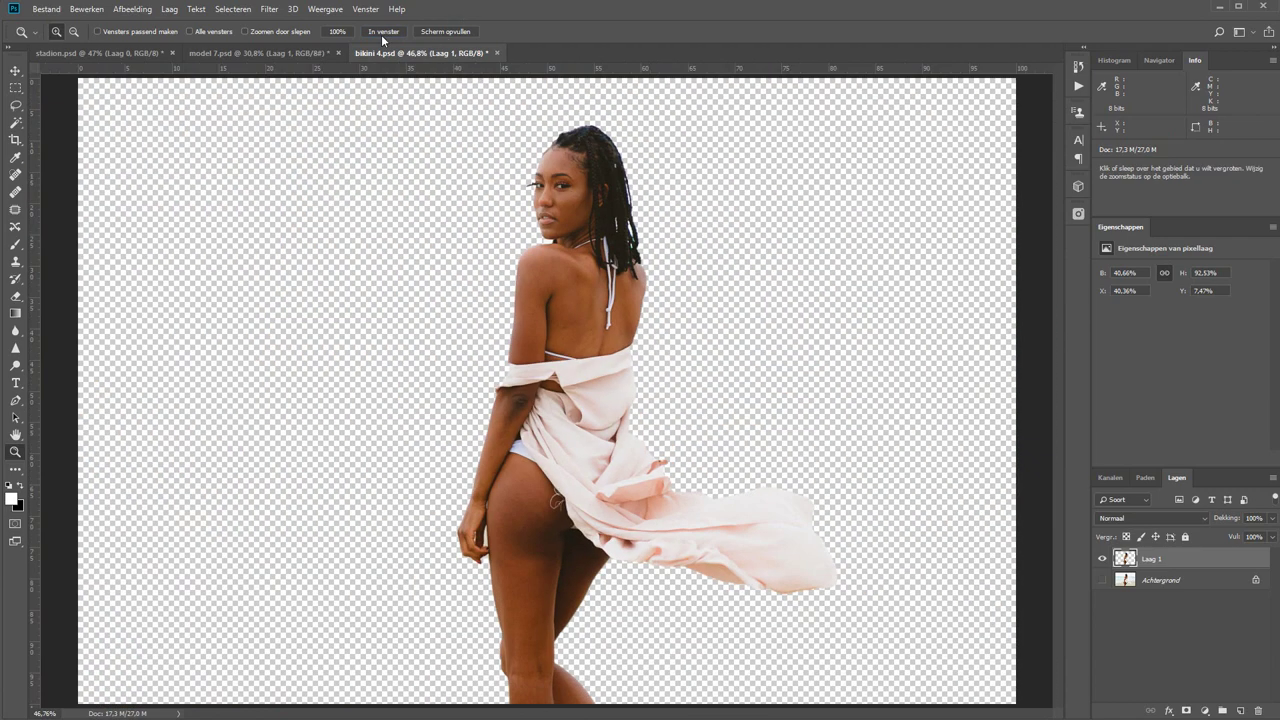
In stadion.psd, pick out the stadium with the Magic Wand's Onderwerp selecteren
left_click(122, 52)
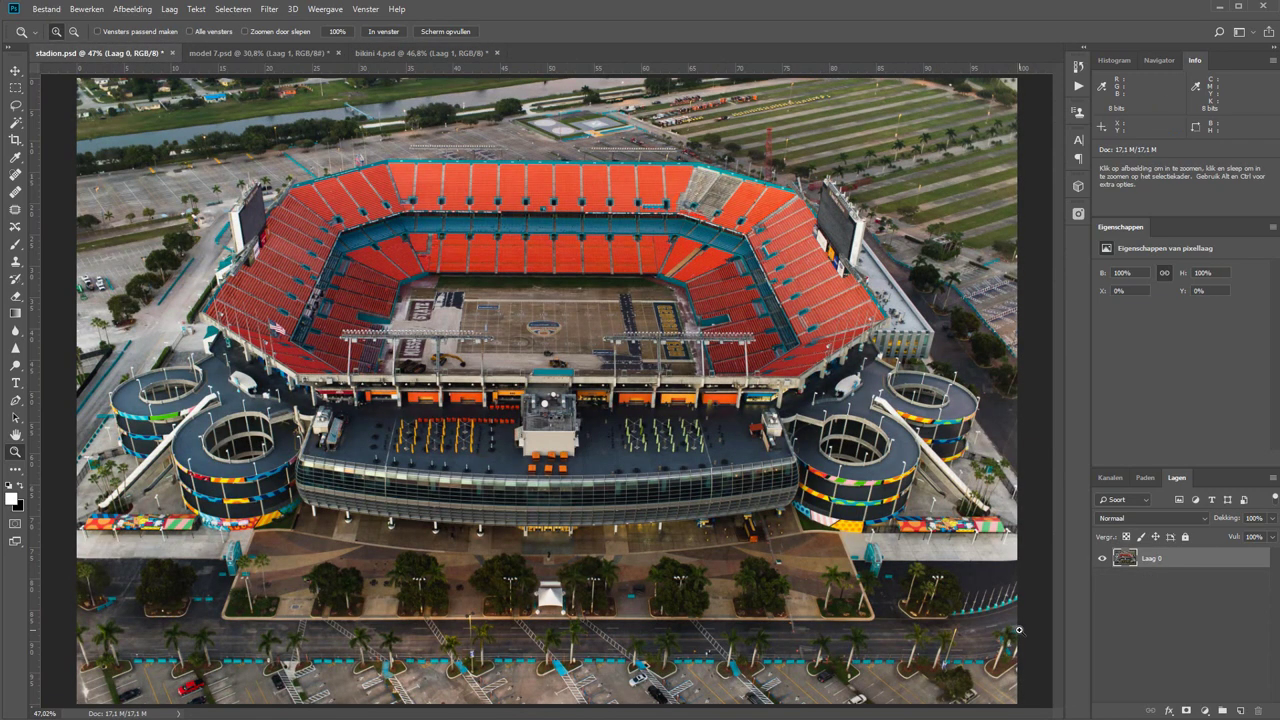
key("w")
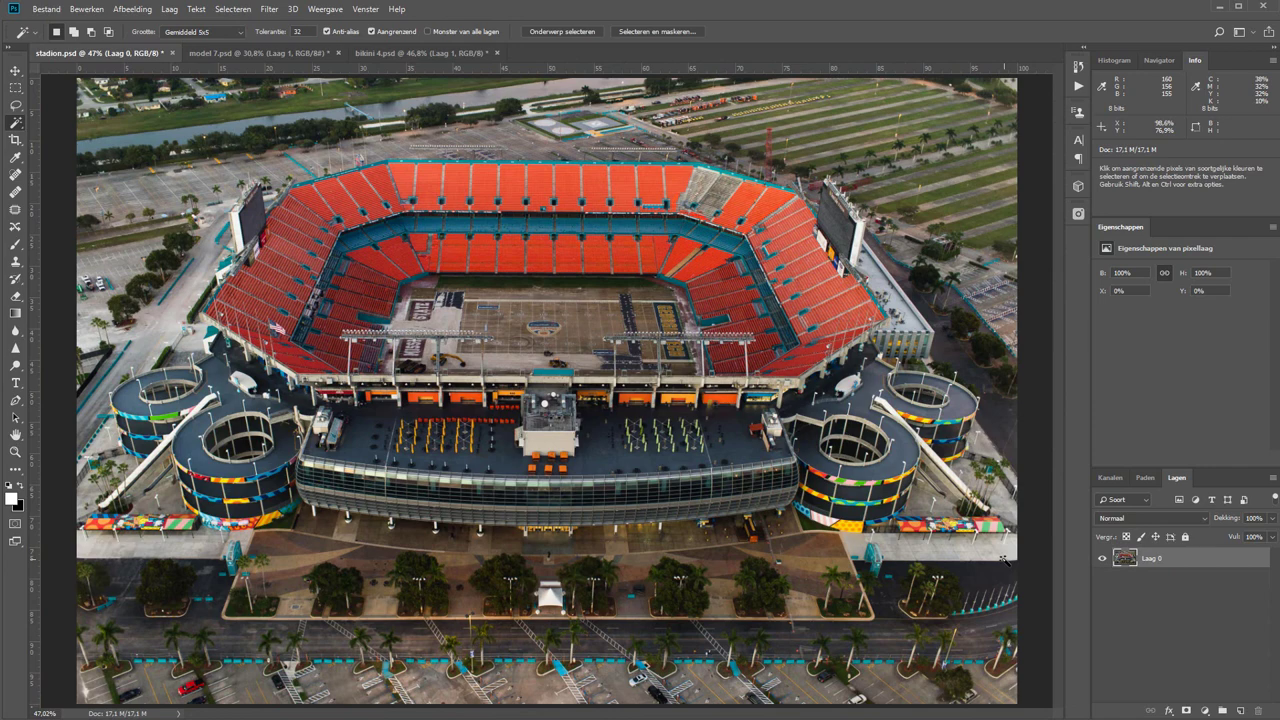
left_click(578, 32)
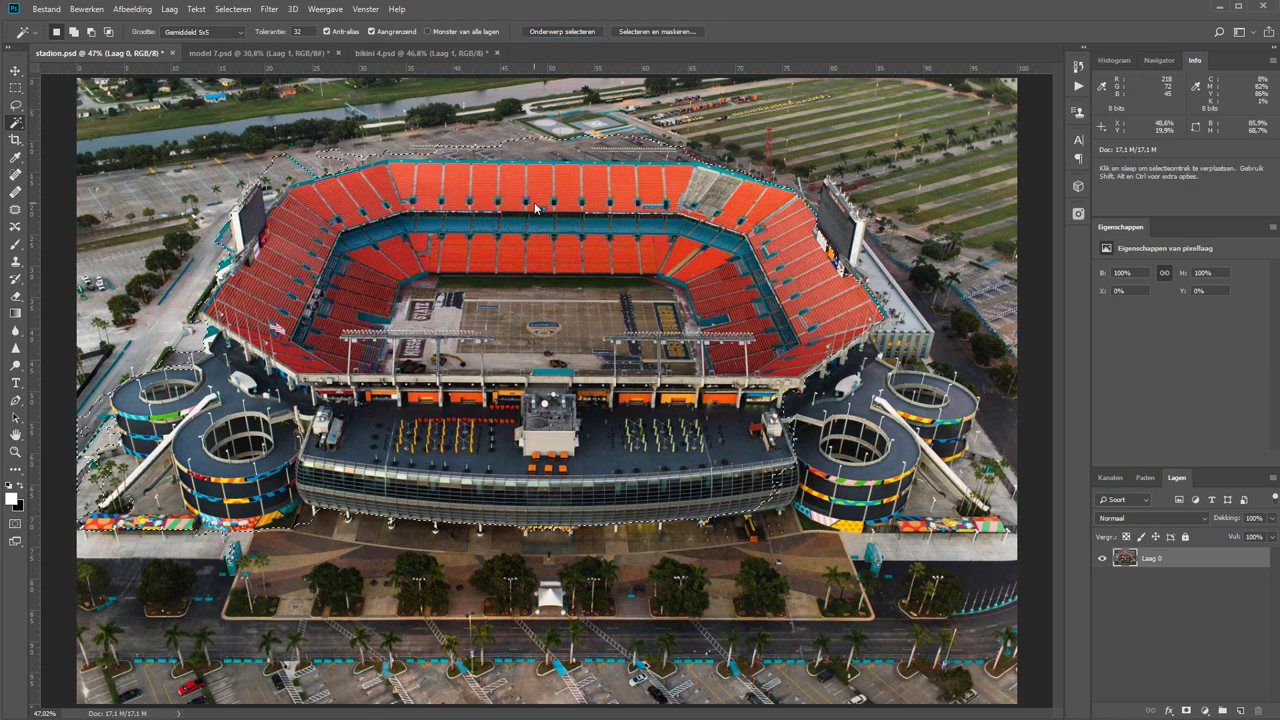
key("ctrl+j")
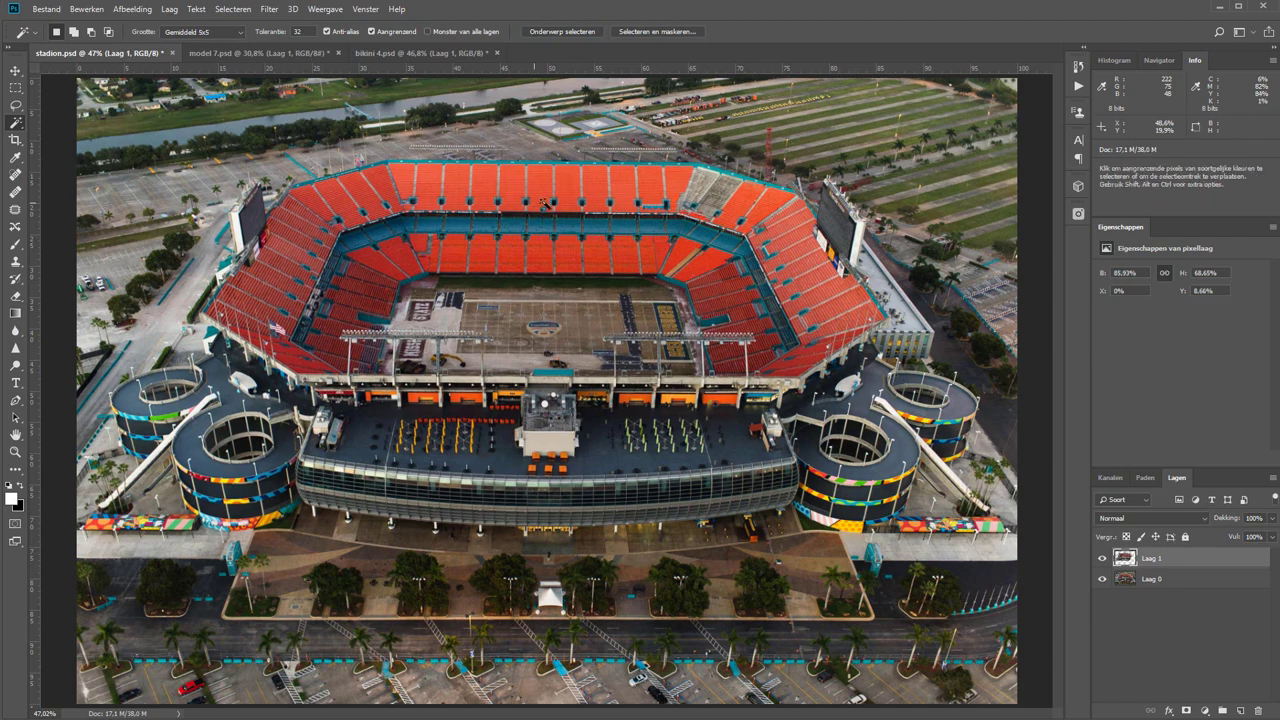
left_click(1208, 580)
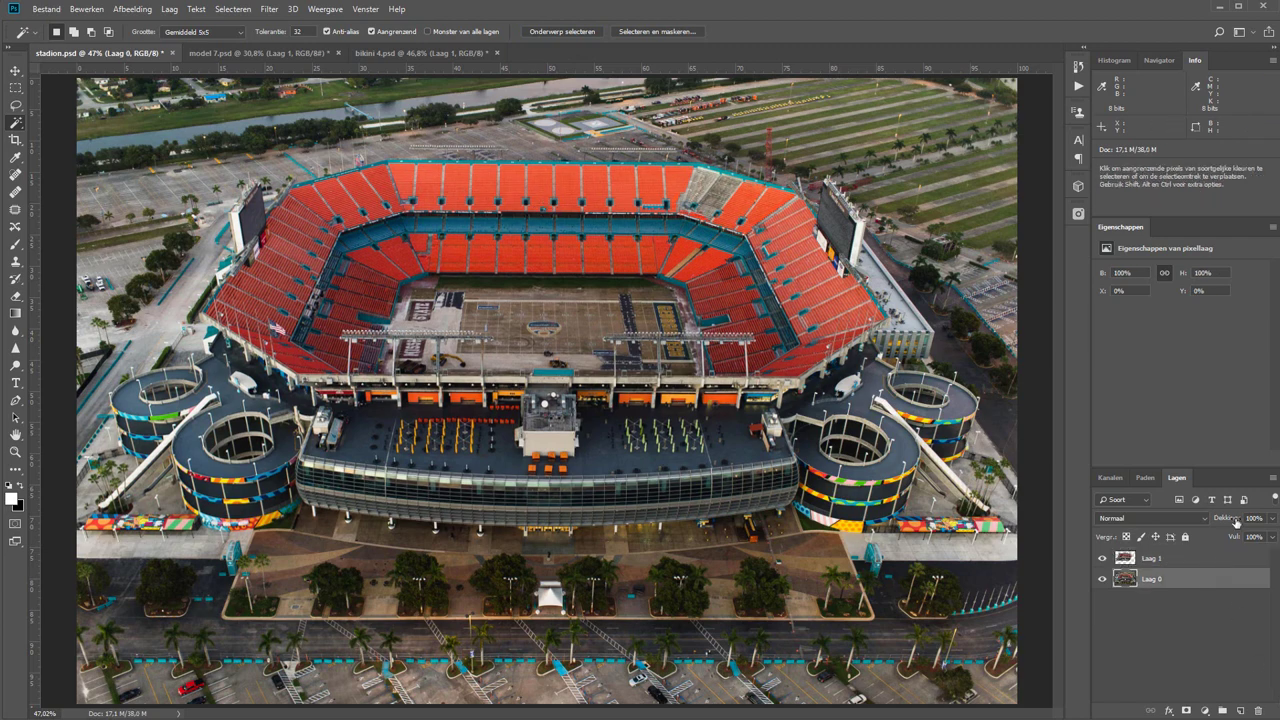
left_click_drag(1226, 518, 1216, 518)
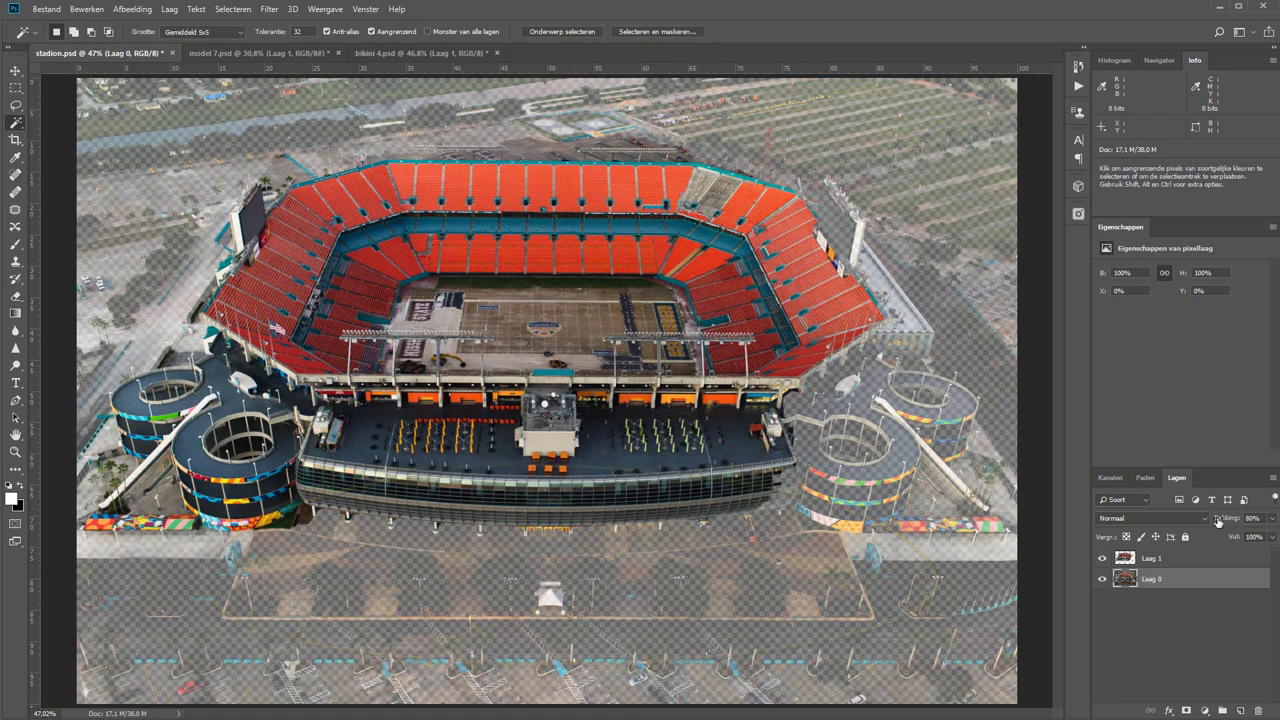
left_click_drag(1224, 518, 1240, 518)
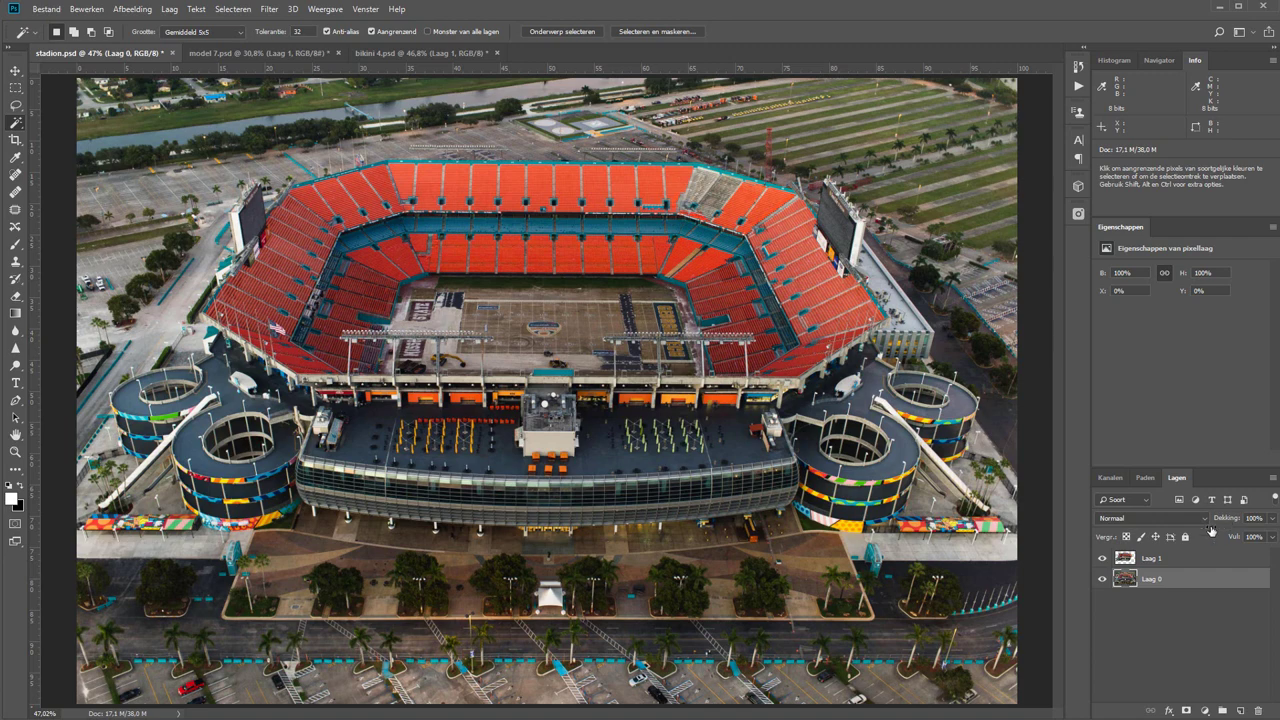
Close stadion.psd without saving and make bikini 4.psd's Achtergrond layer visible again
left_click(171, 53)
left_click(652, 280)
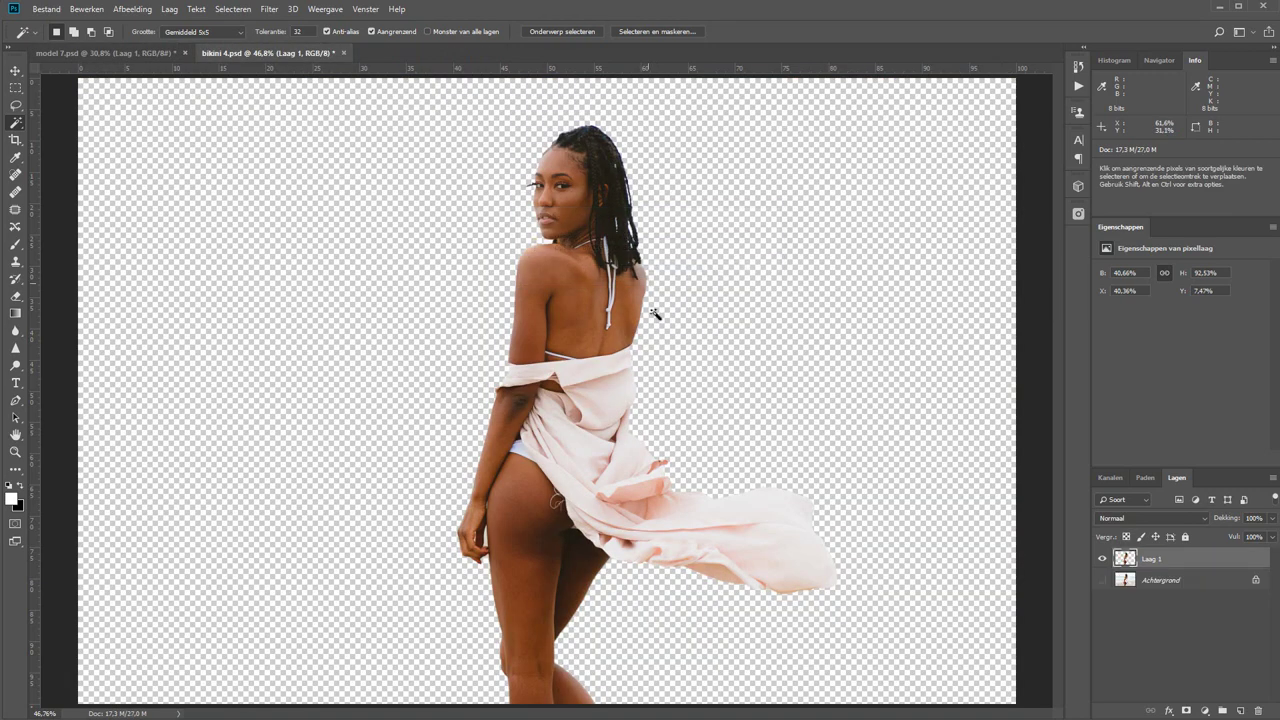
left_click(1103, 580)
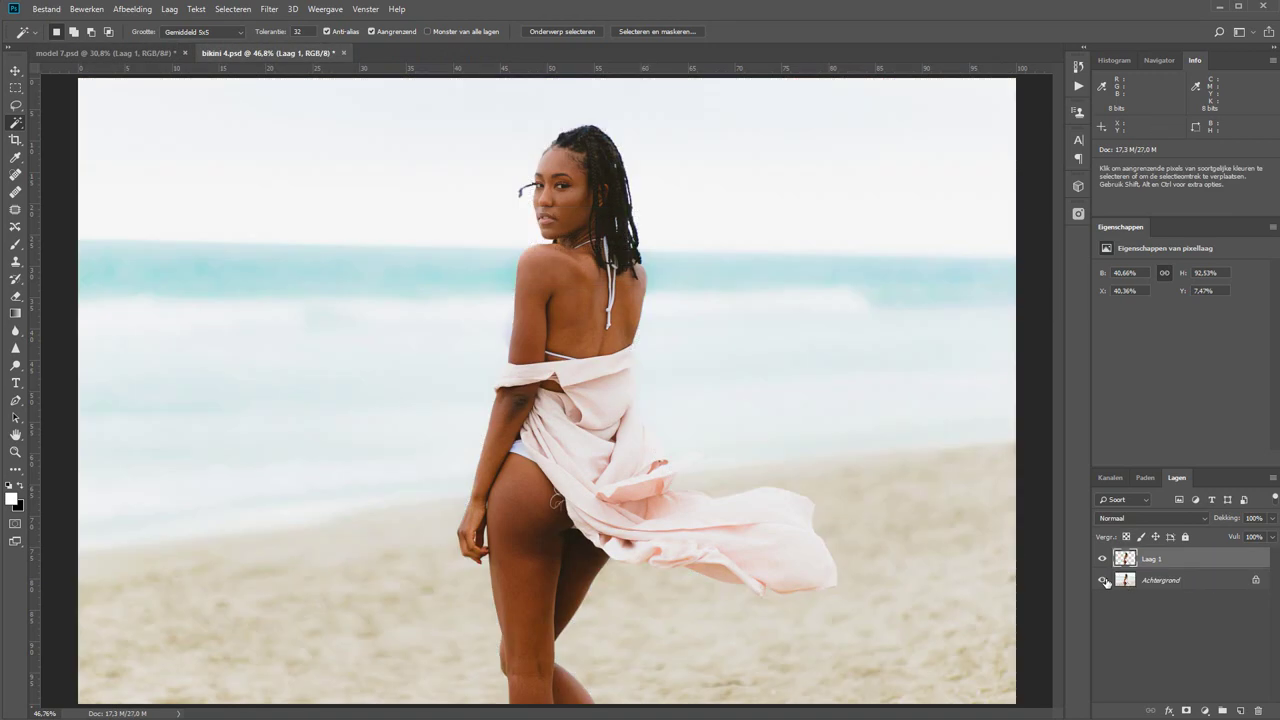